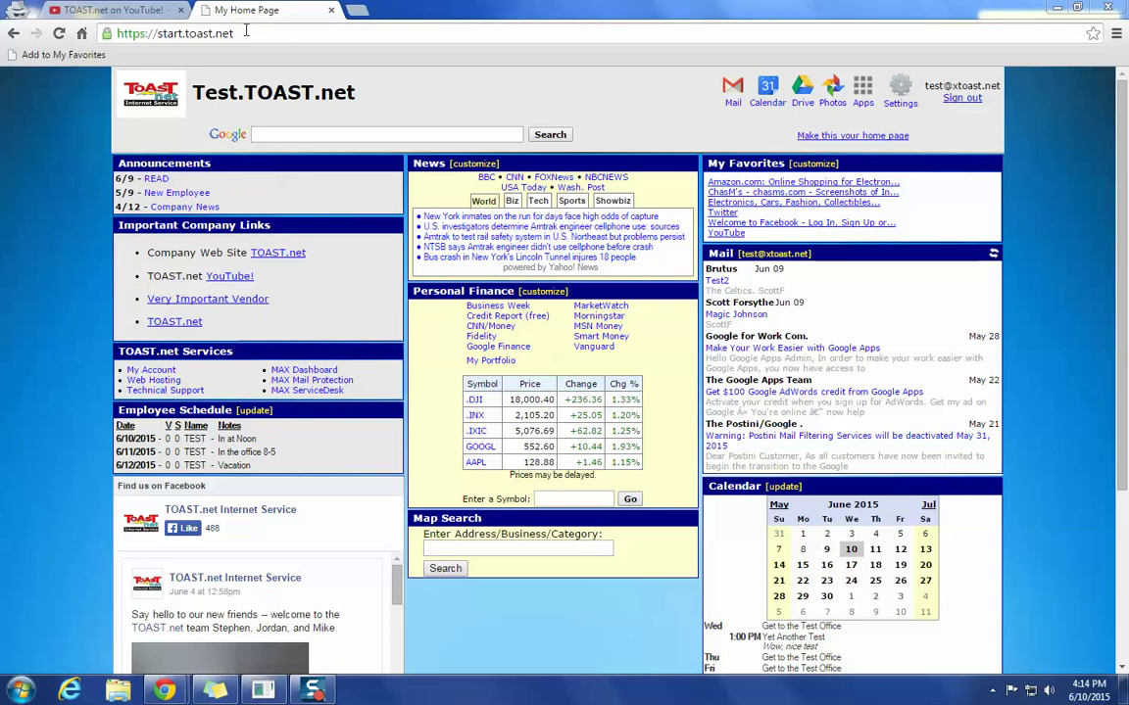
- Open the New Employee announcement from the start page's announcements list and return to the home page
click(222, 30)
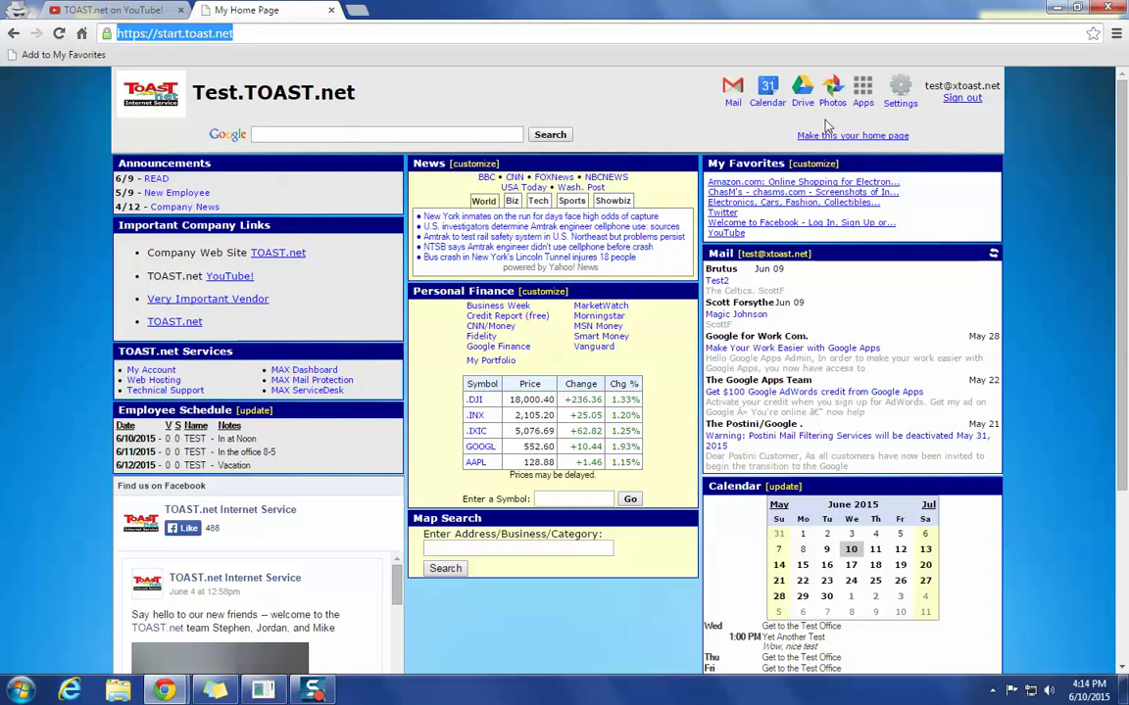
click(45, 199)
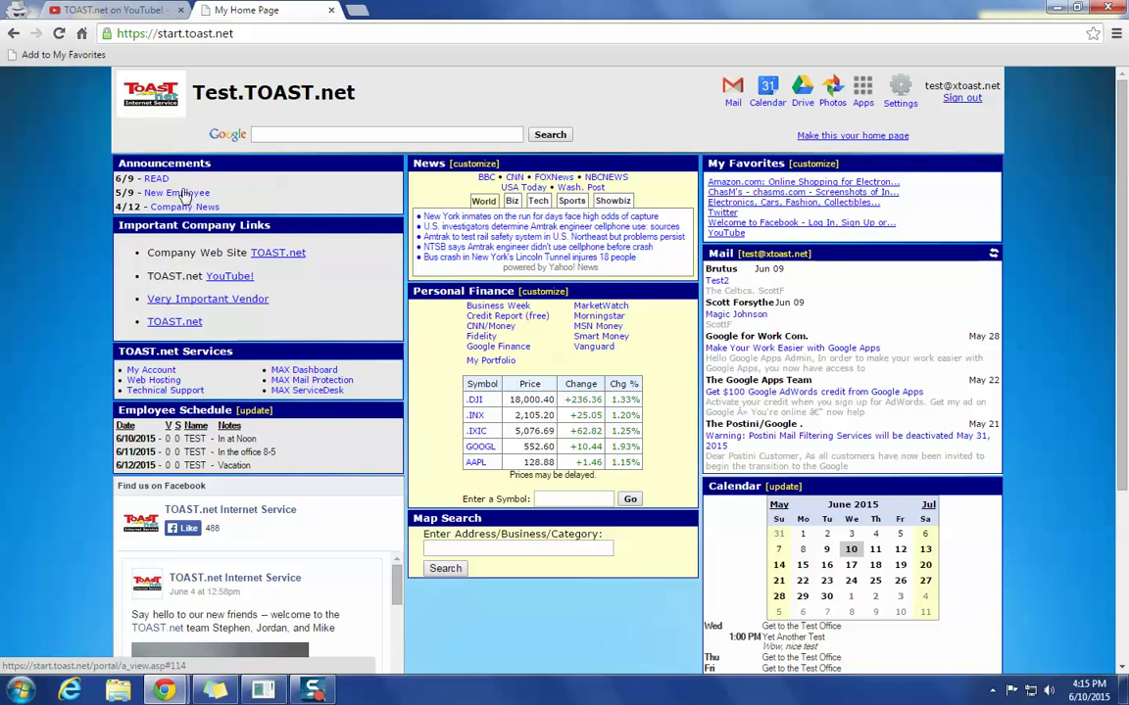
click(178, 194)
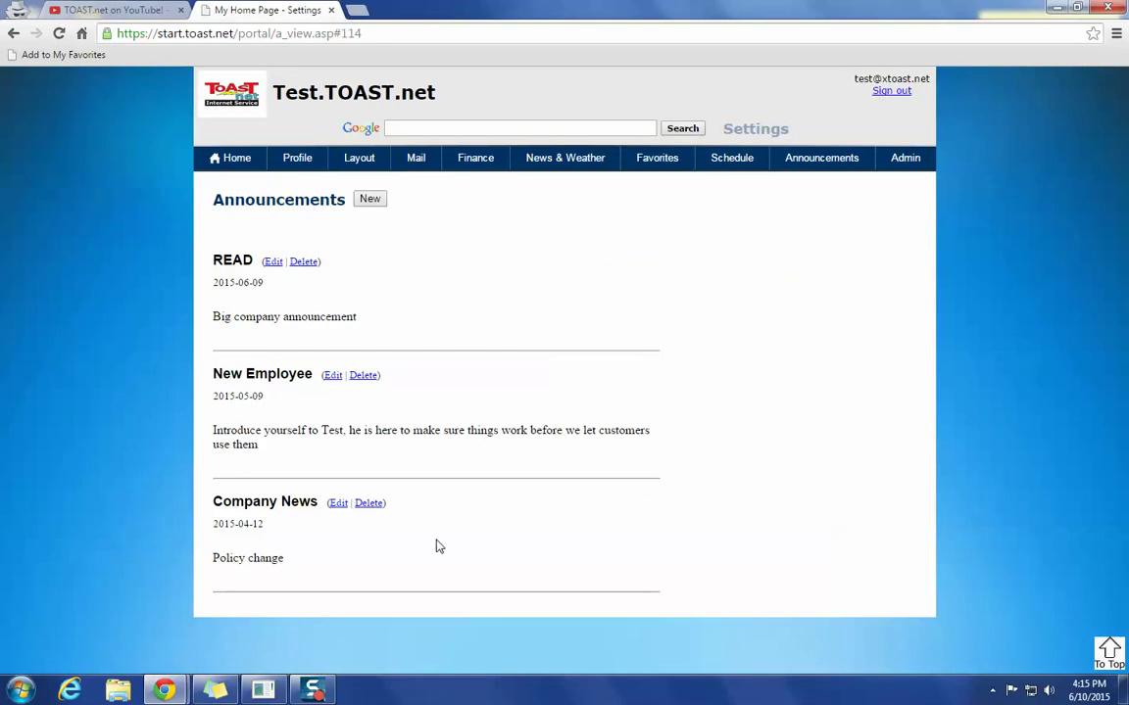
click(208, 158)
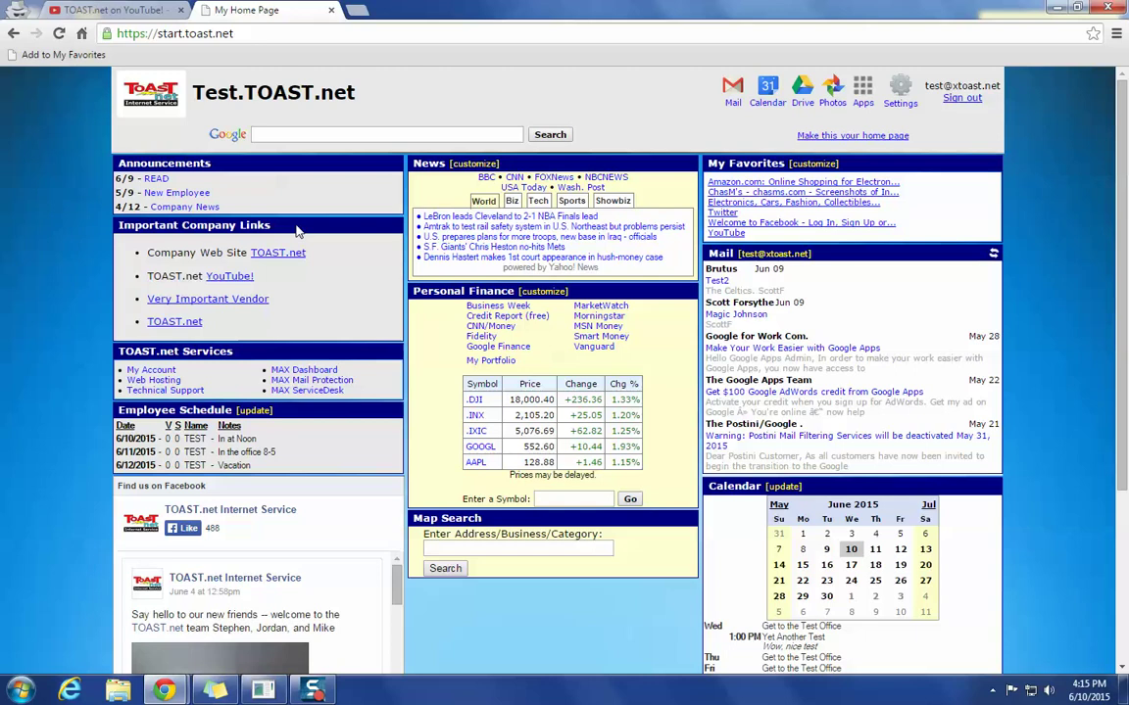
- Visit the Very Important Vendor link and the TOAST.net company web site link, returning to the start page after each
click(206, 302)
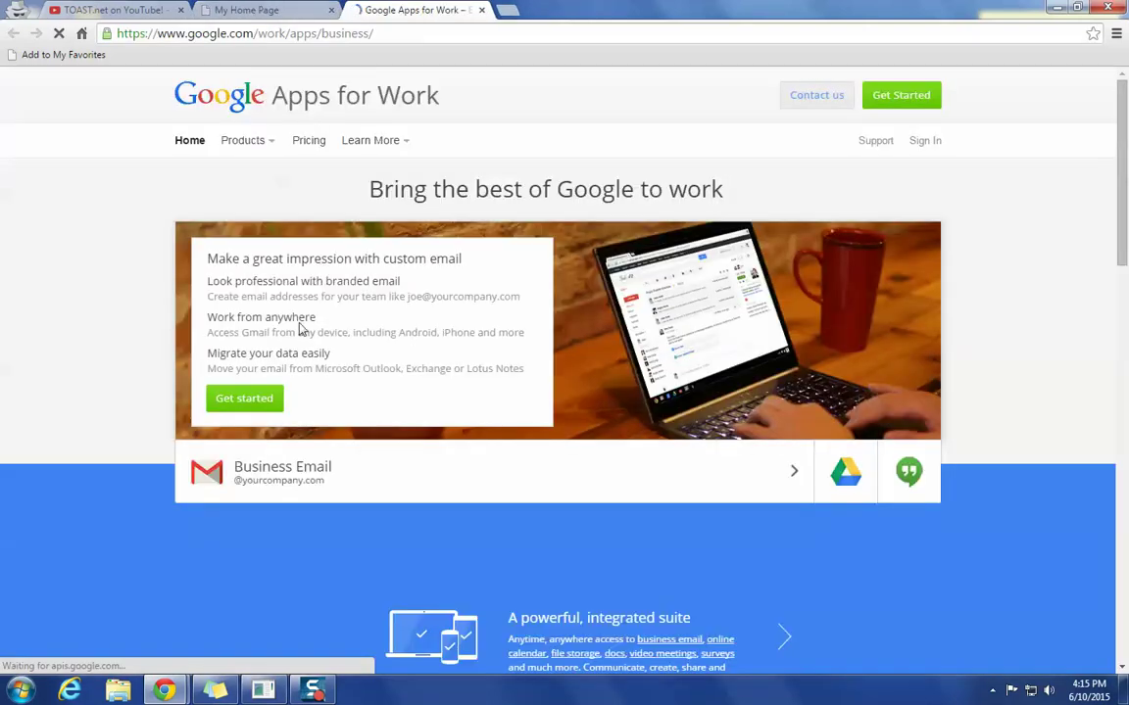
click(257, 12)
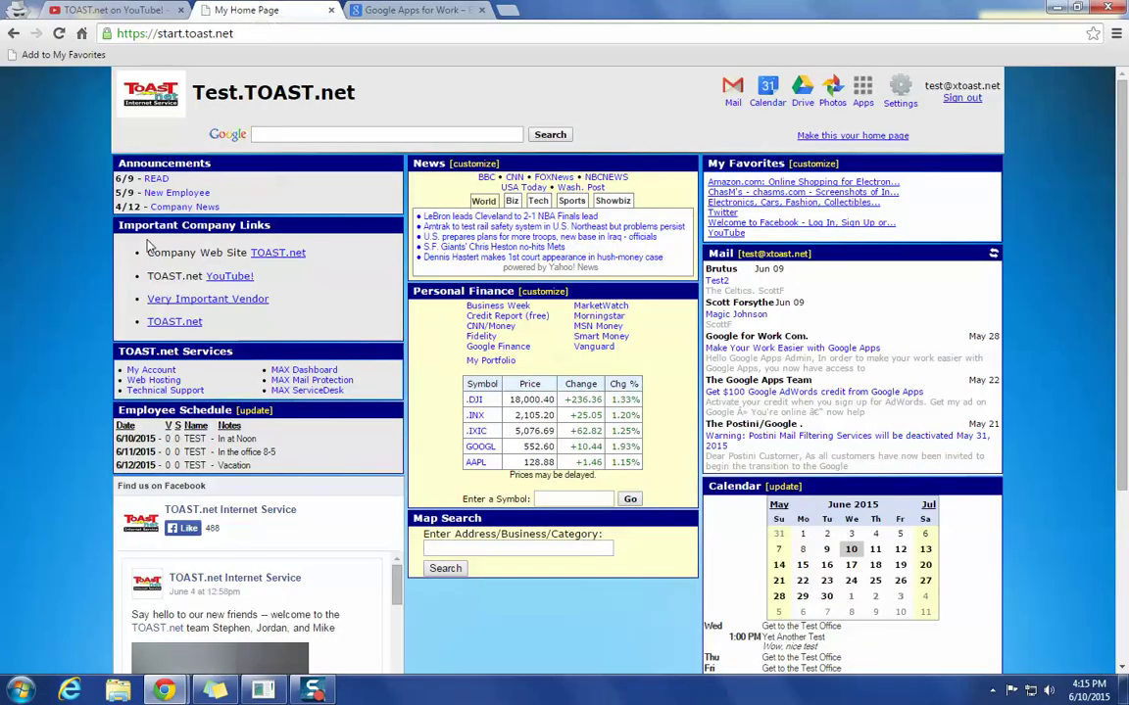
click(268, 254)
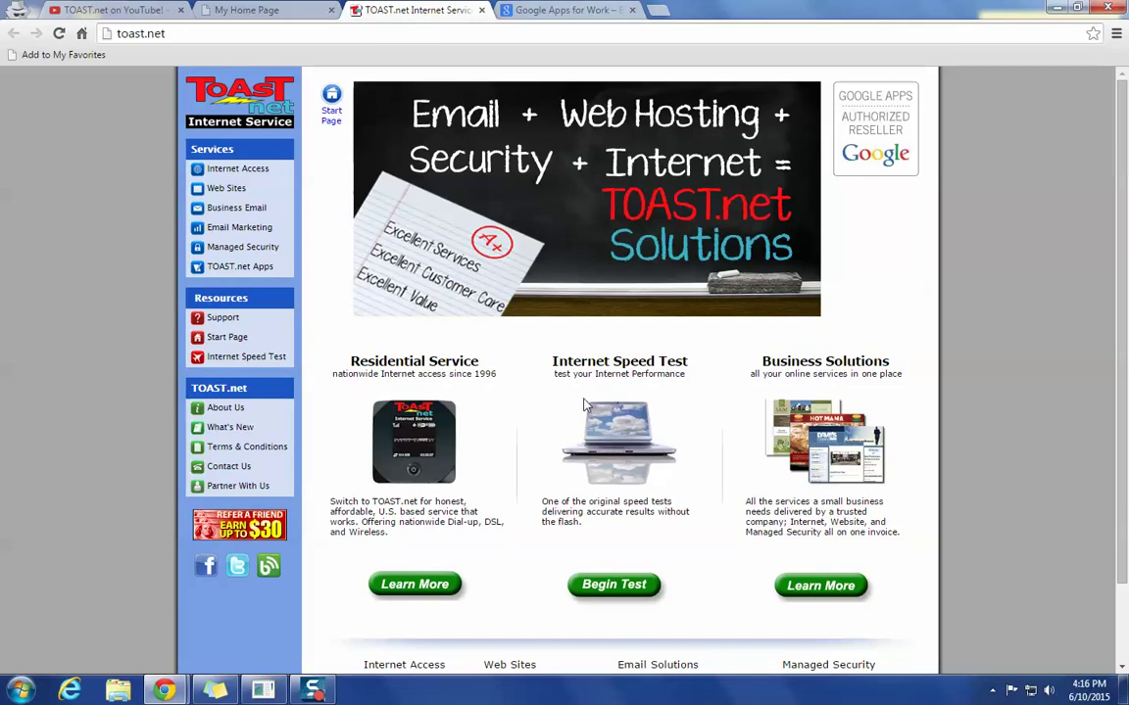
click(284, 11)
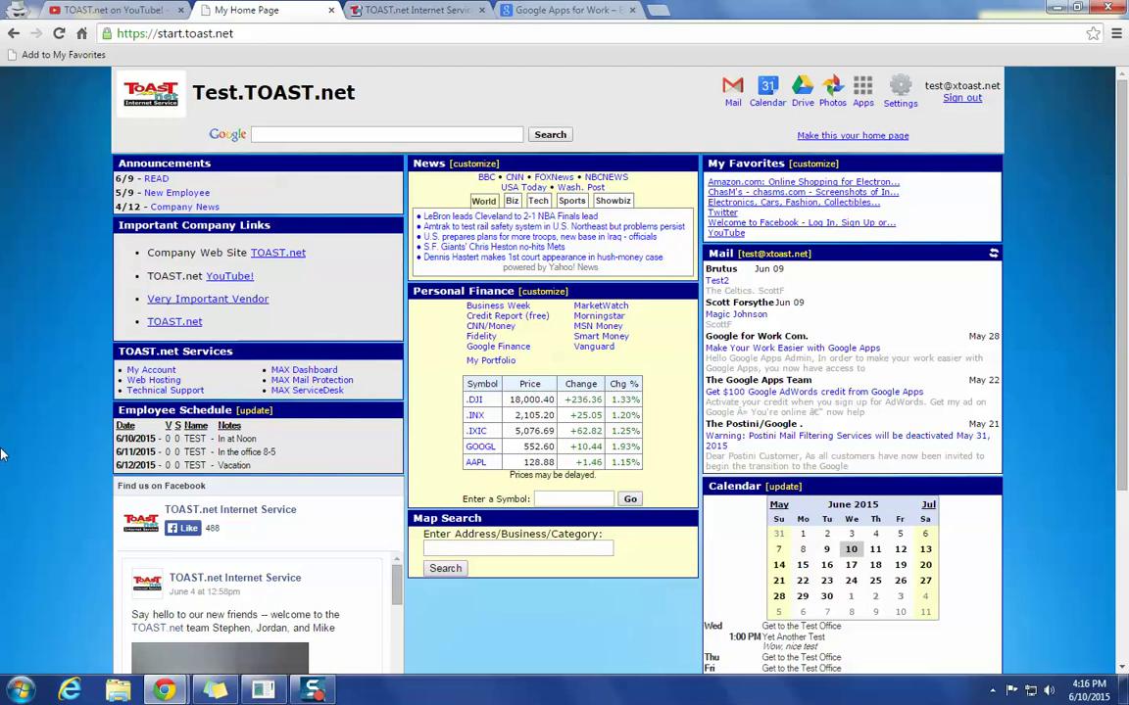
- Examine the modules further down the start page, including the posts in the embedded Facebook feed
scroll(3, 454, down, 1)
scroll(3, 453, down, 2)
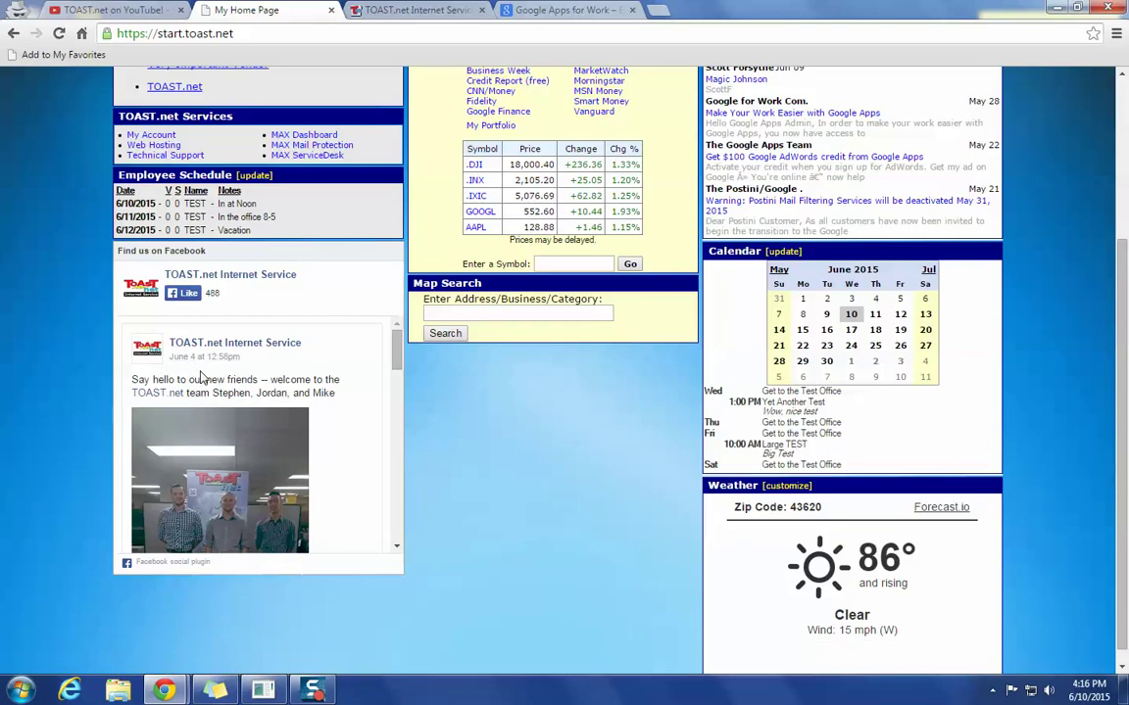
scroll(232, 434, down, 2)
scroll(232, 435, down, 5)
scroll(225, 431, up, 4)
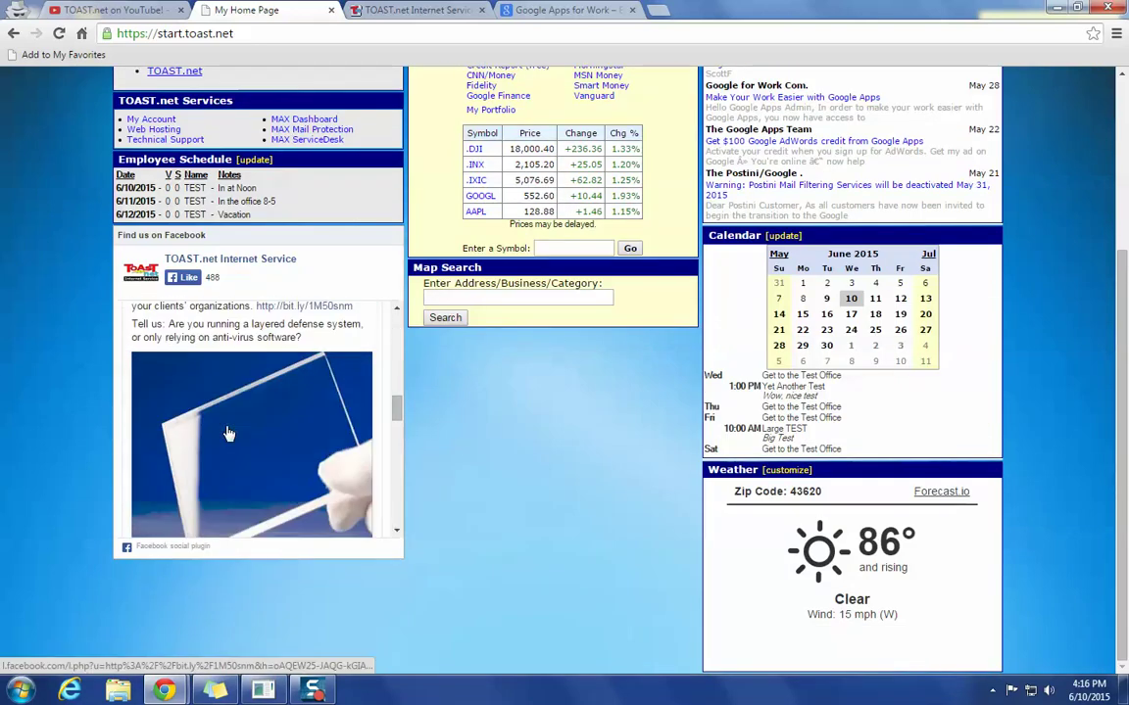
scroll(225, 429, up, 5)
scroll(3, 444, up, 2)
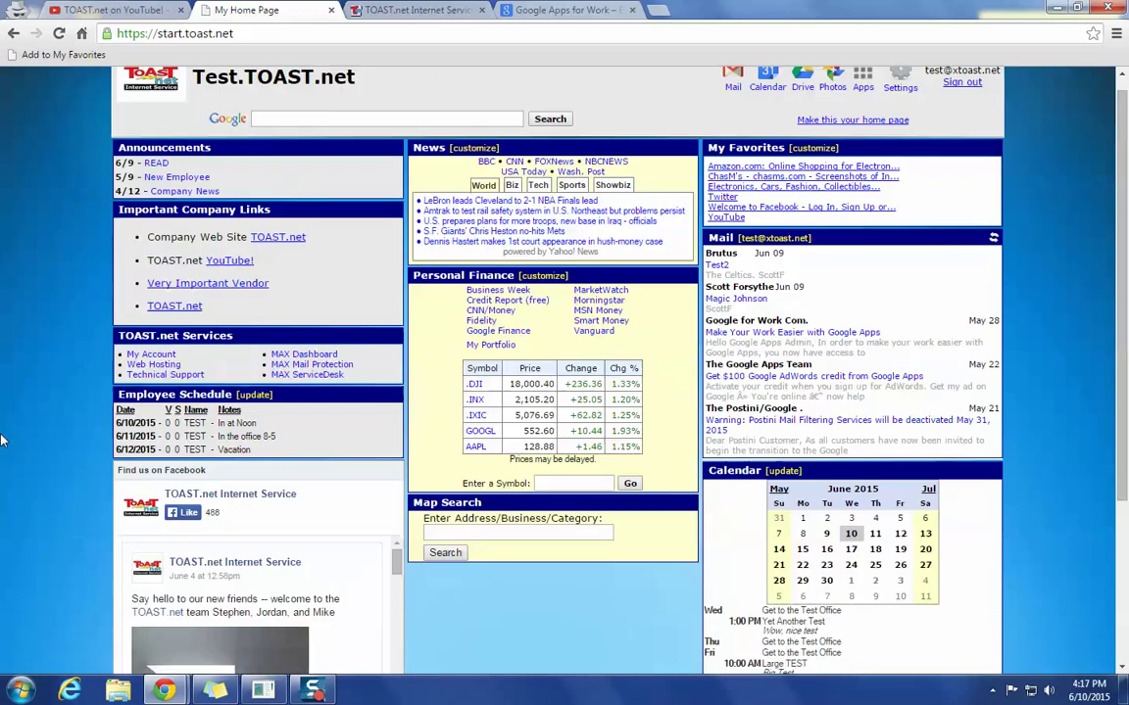
scroll(3, 446, down, 2)
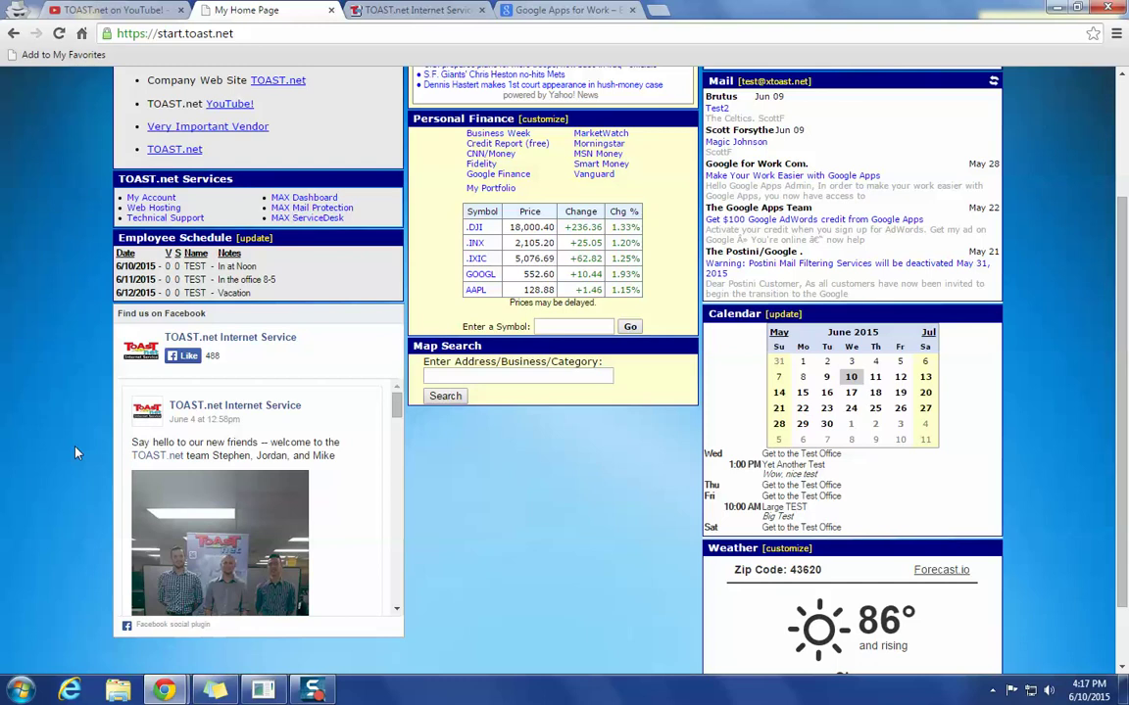
scroll(106, 426, up, 2)
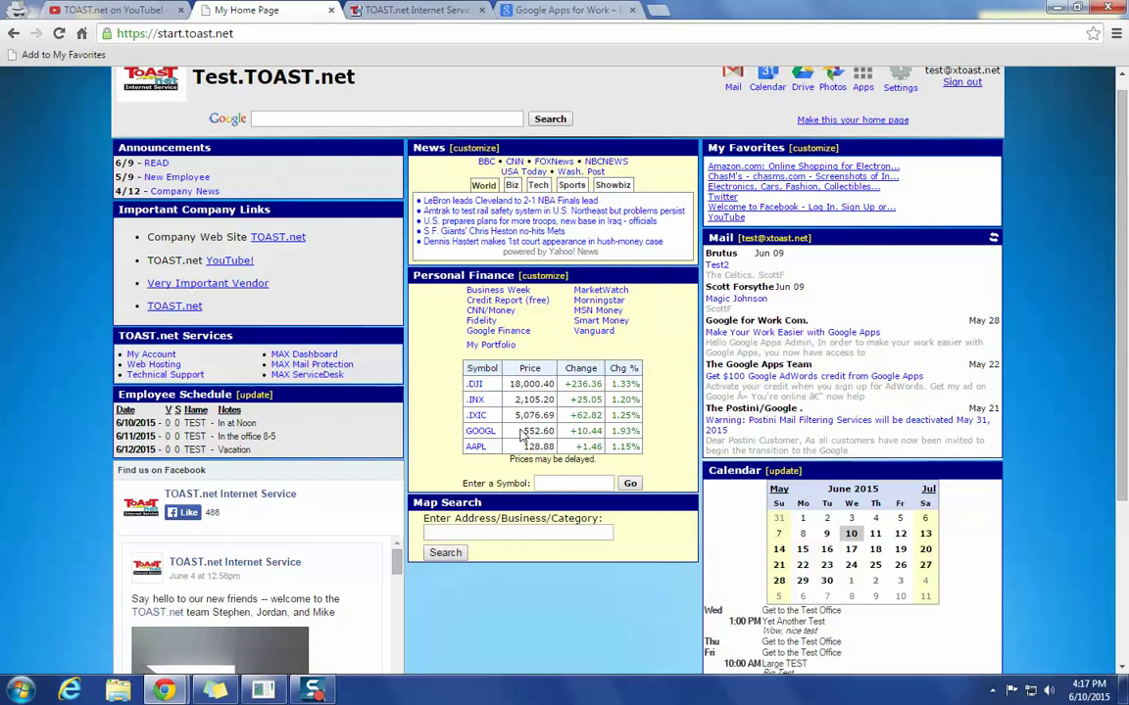
- Browse other headline categories in the News module, ending on World, and review the Calendar and Weather modules
click(510, 188)
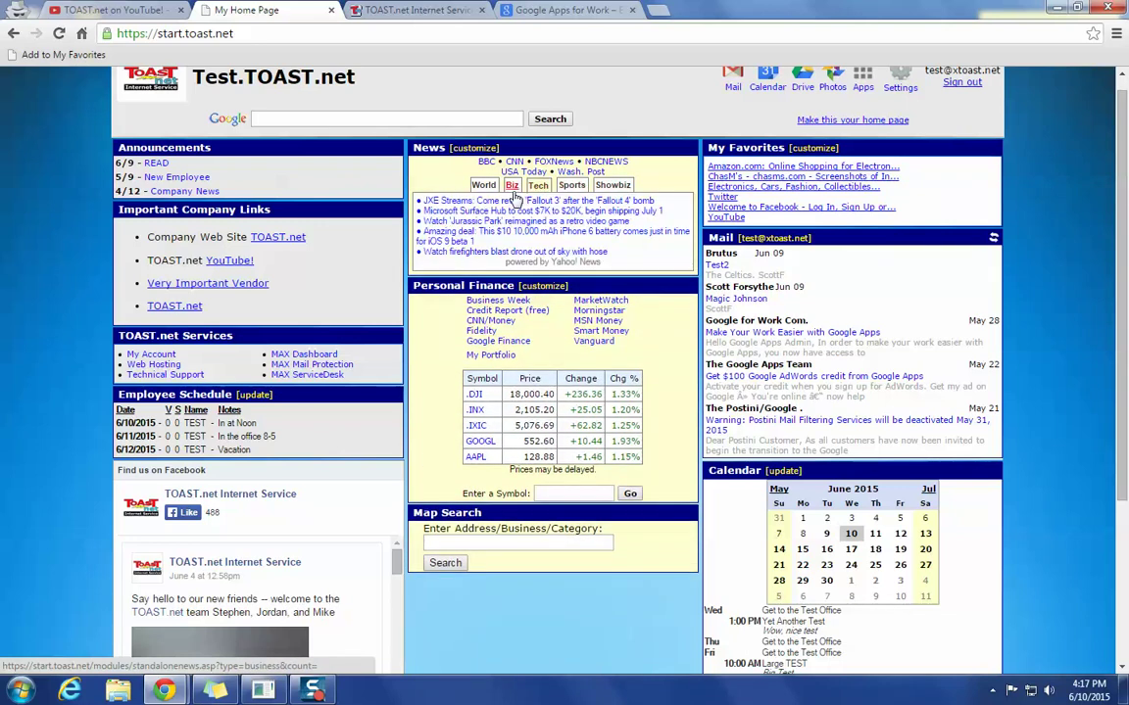
click(483, 185)
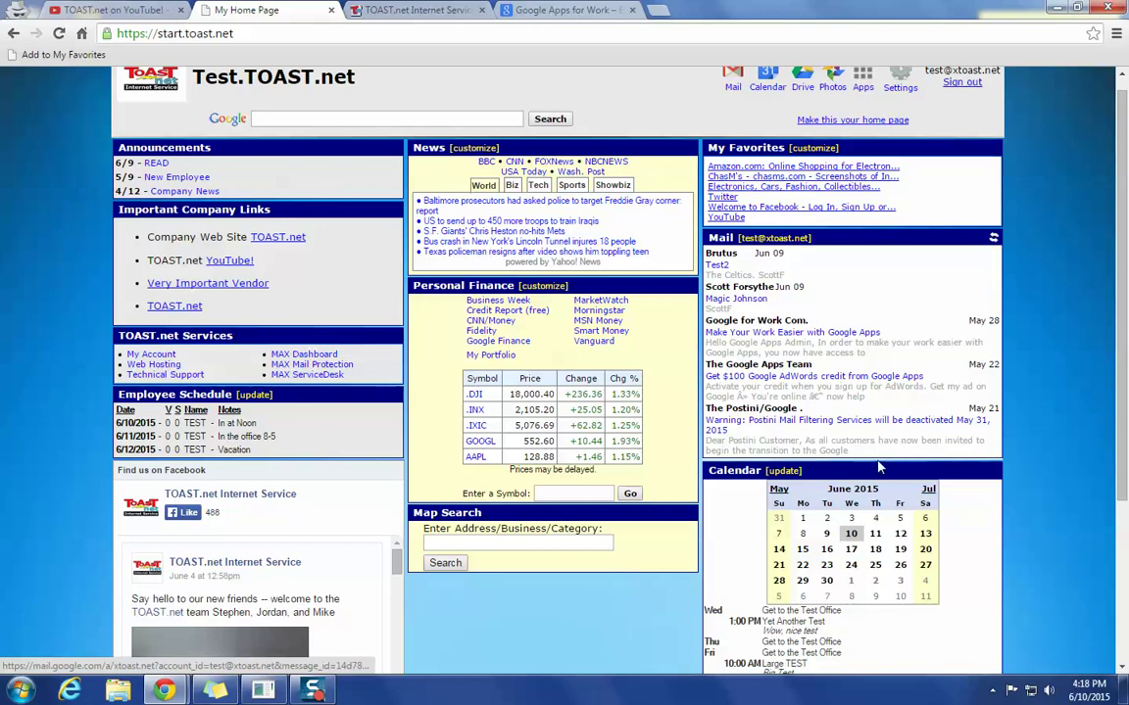
scroll(798, 423, down, 3)
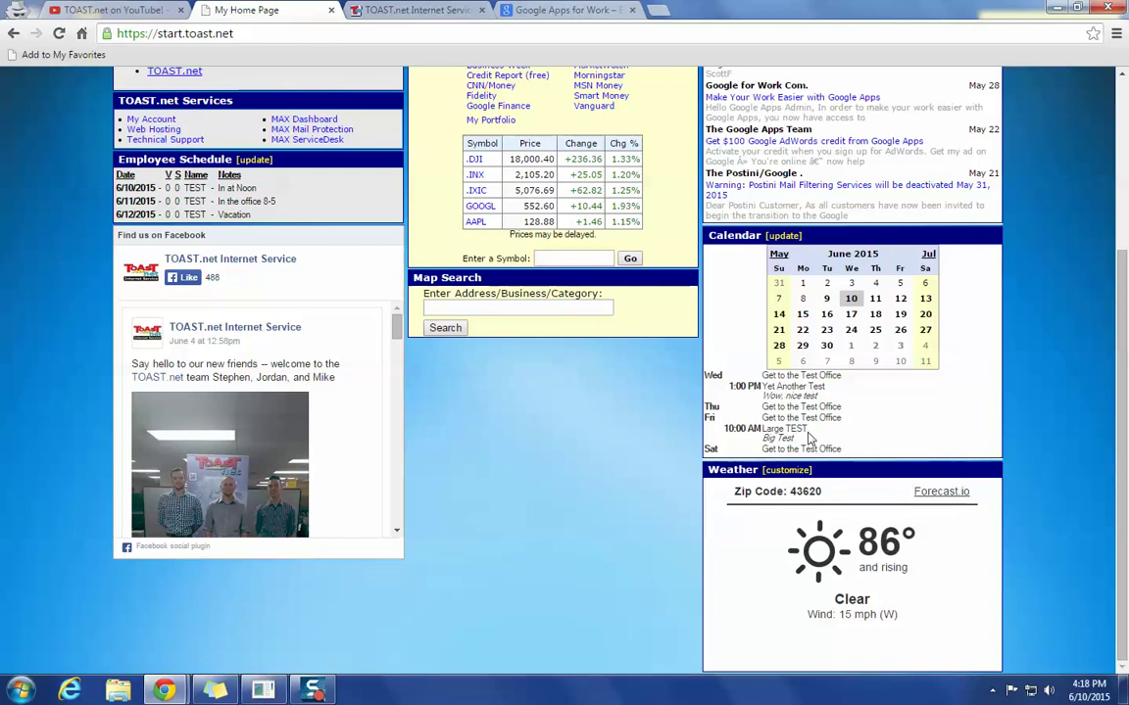
scroll(855, 504, up, 5)
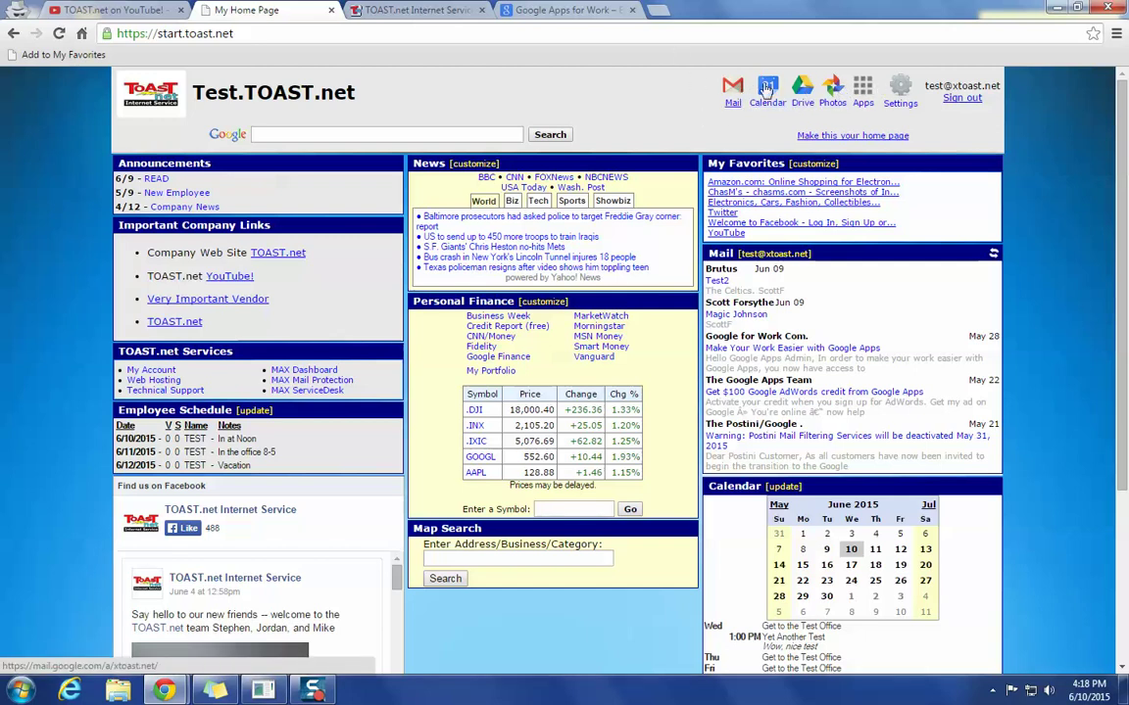
- Open the Google products list from the Apps shortcut, look it over, and return to the start page
click(862, 93)
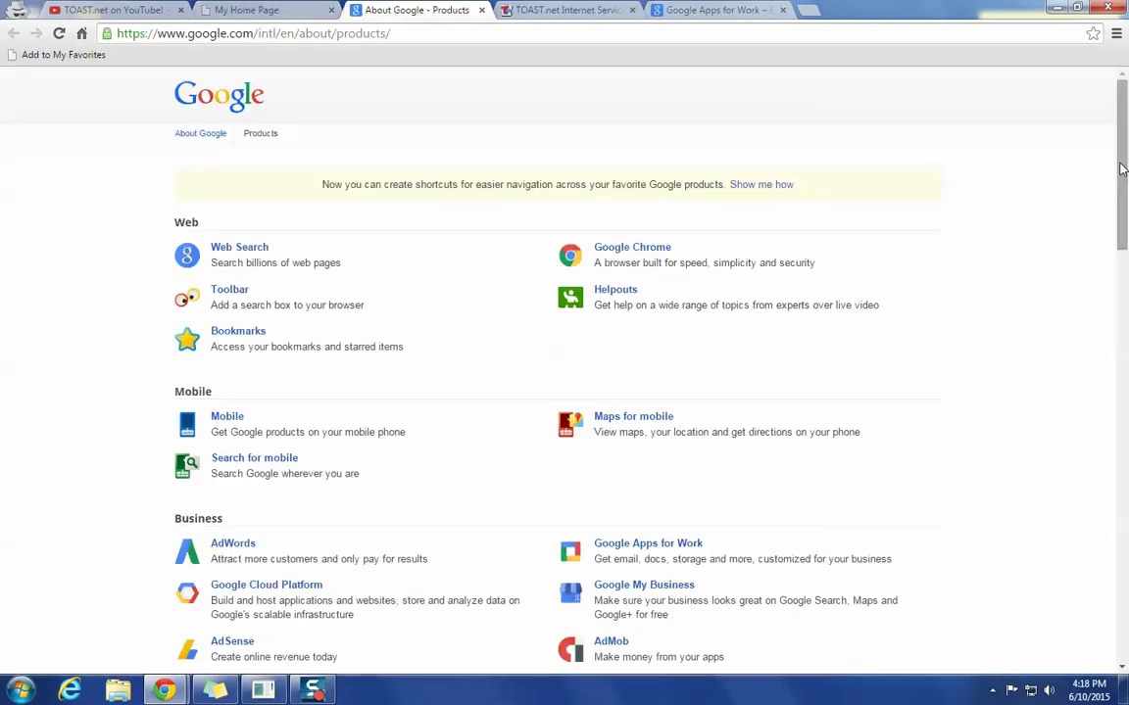
scroll(1122, 200, down, 1)
drag(1123, 201, 1123, 169)
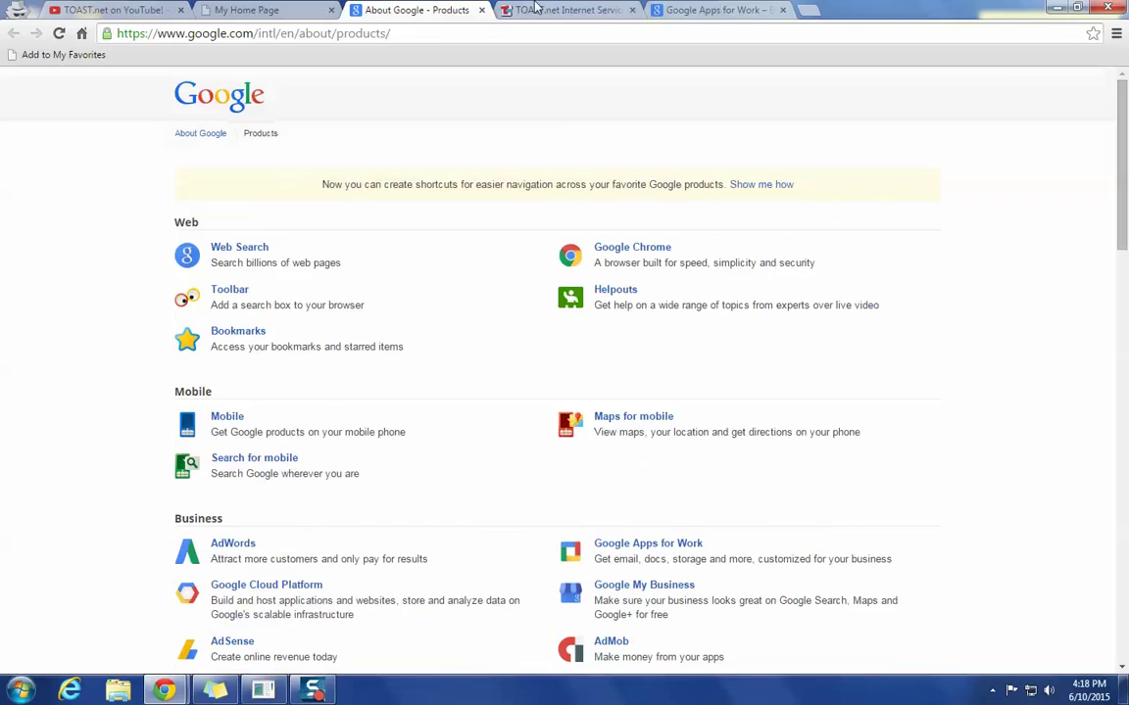
click(263, 9)
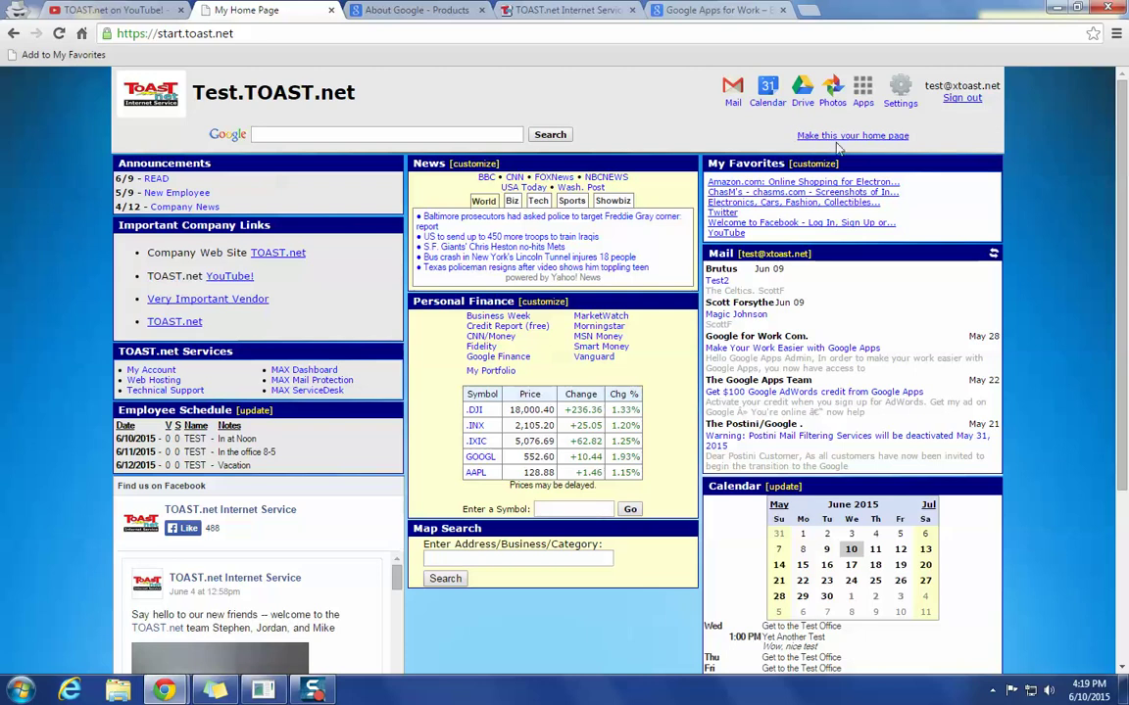
- Open the instructions for making this the home page, review the Internet Explorer, Chrome, Safari and Firefox sections, and return to the start page
click(890, 140)
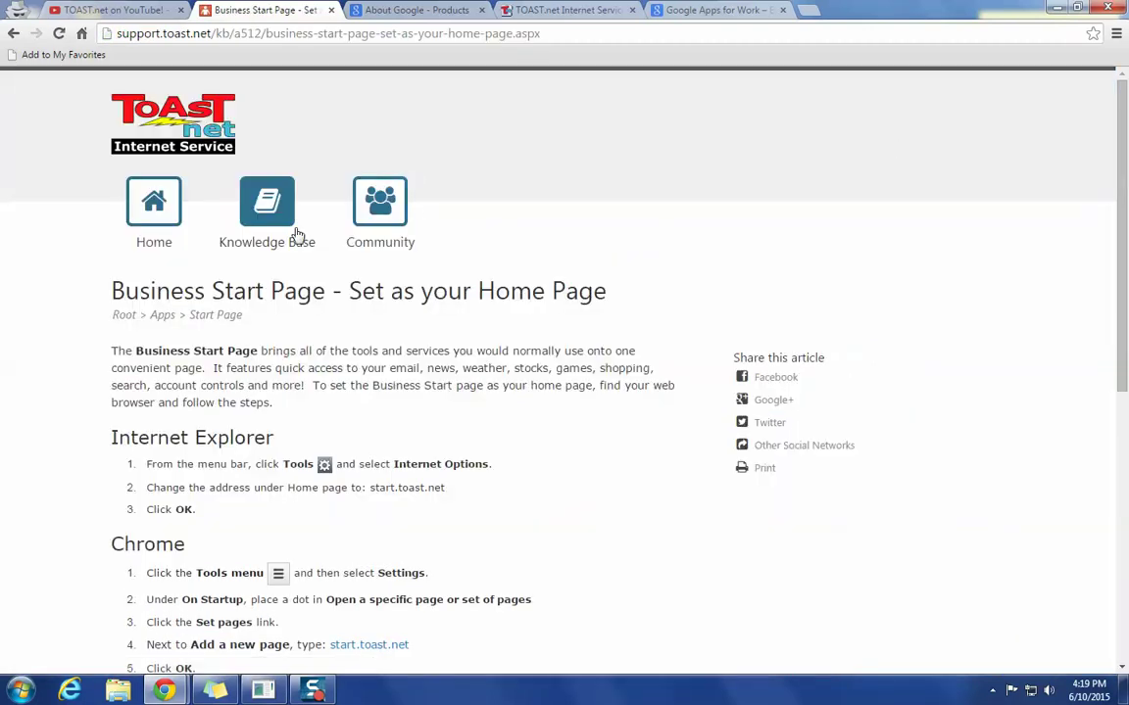
scroll(79, 348, down, 2)
drag(111, 275, 273, 280)
scroll(184, 299, down, 2)
drag(111, 231, 184, 231)
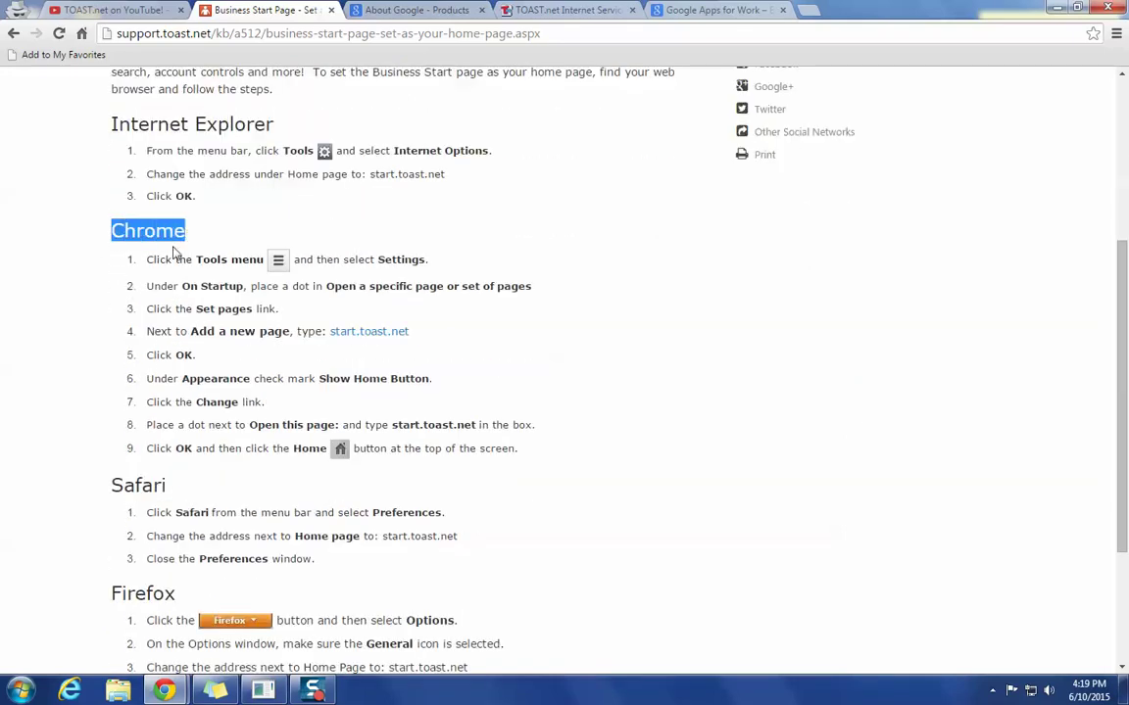
scroll(91, 395, down, 1)
drag(111, 405, 170, 404)
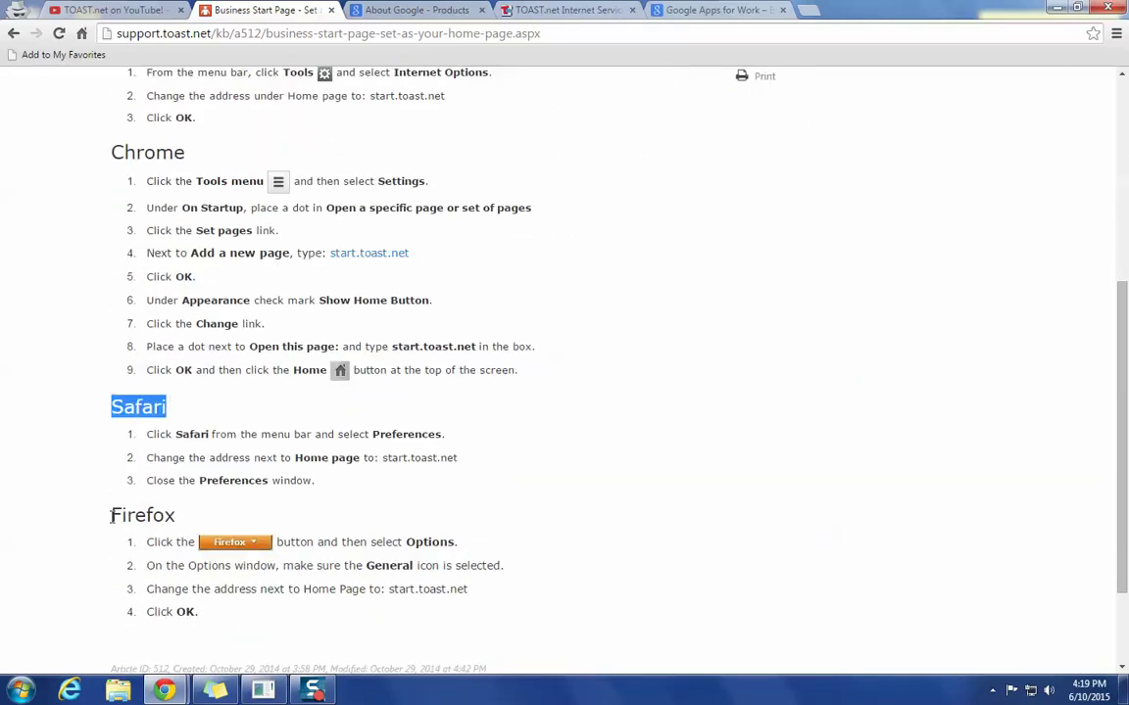
drag(111, 517, 182, 529)
click(96, 348)
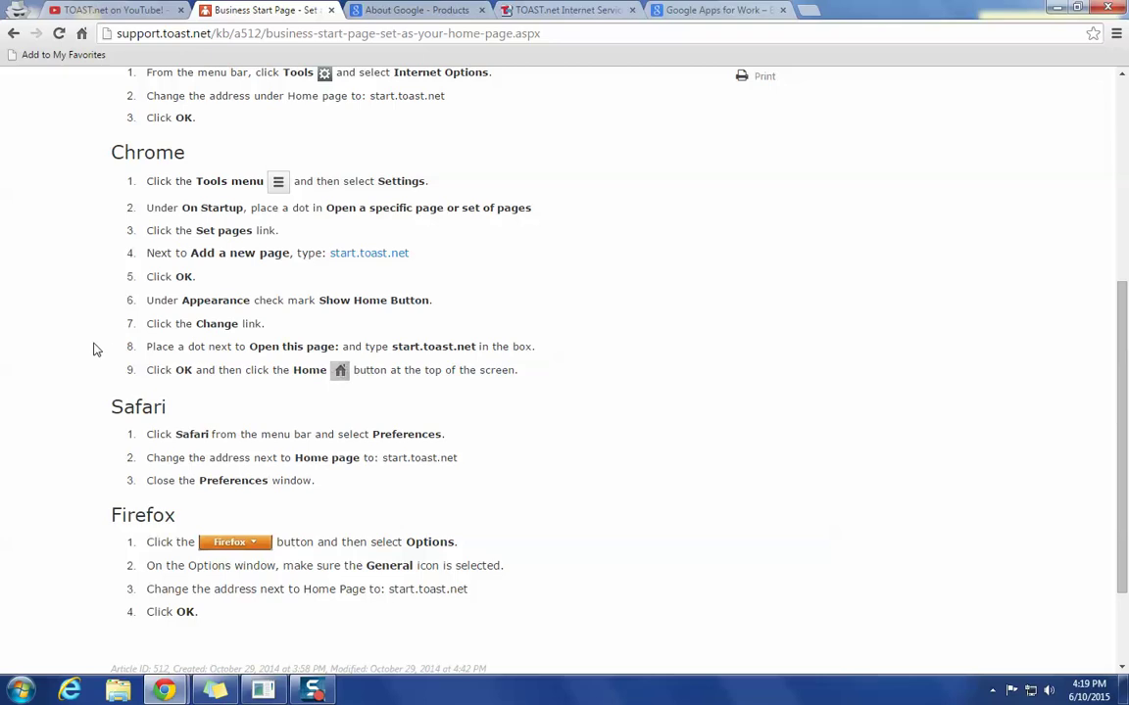
scroll(96, 348, up, 3)
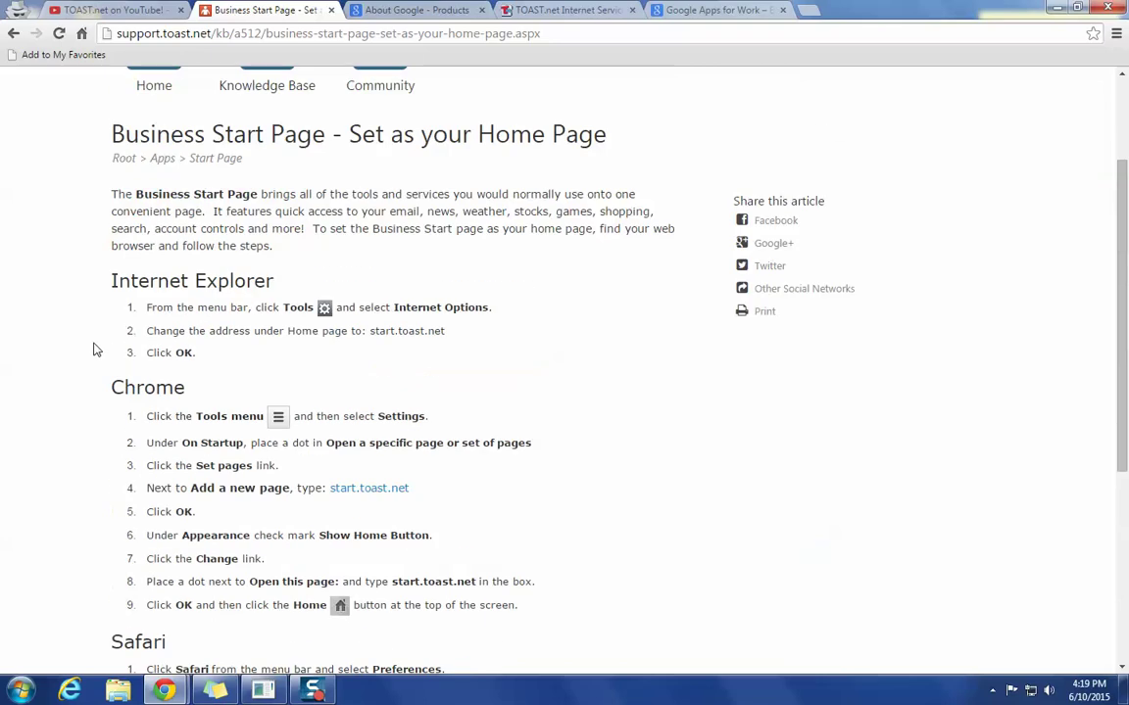
click(82, 33)
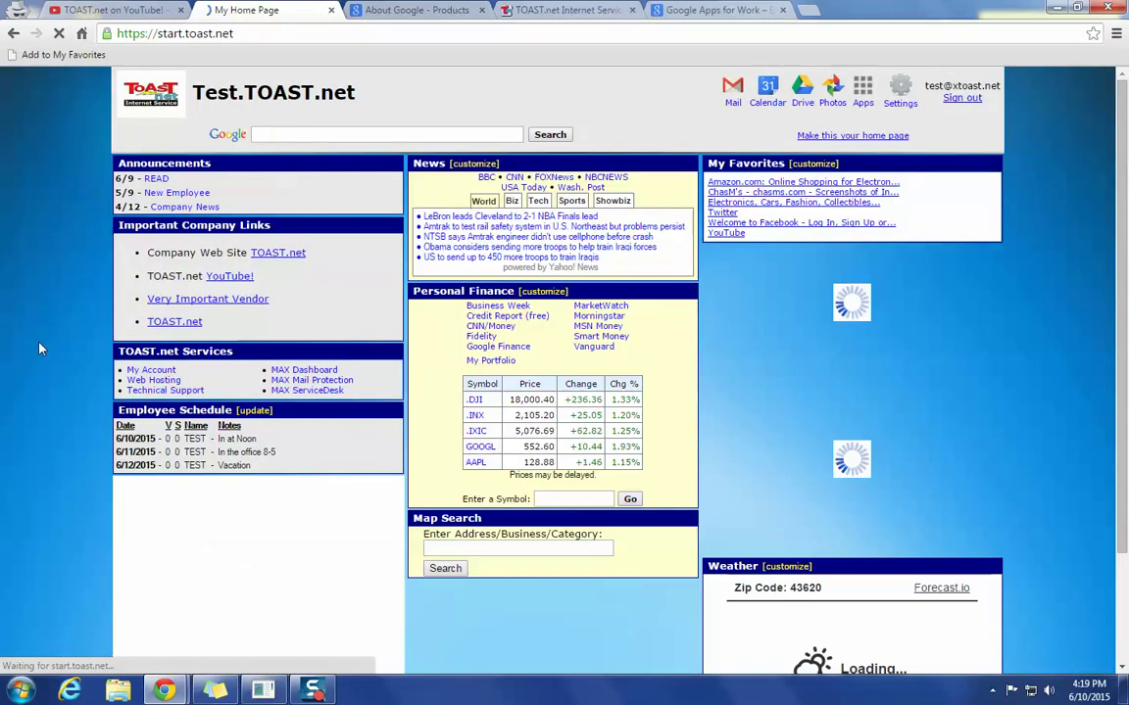